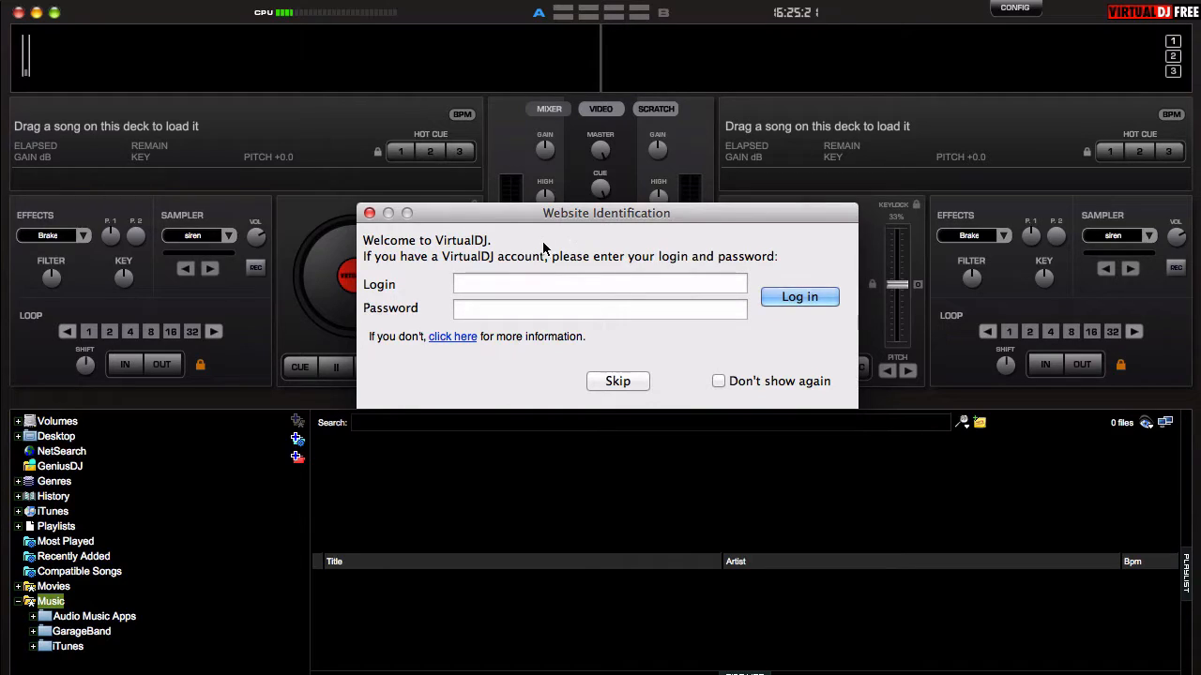
Step: Skip the account login, search the library for "heroes", and load "Heroes Tonight (feat. Johnning) [NCS Release] (1)" onto the first deck
left_click(619, 380)
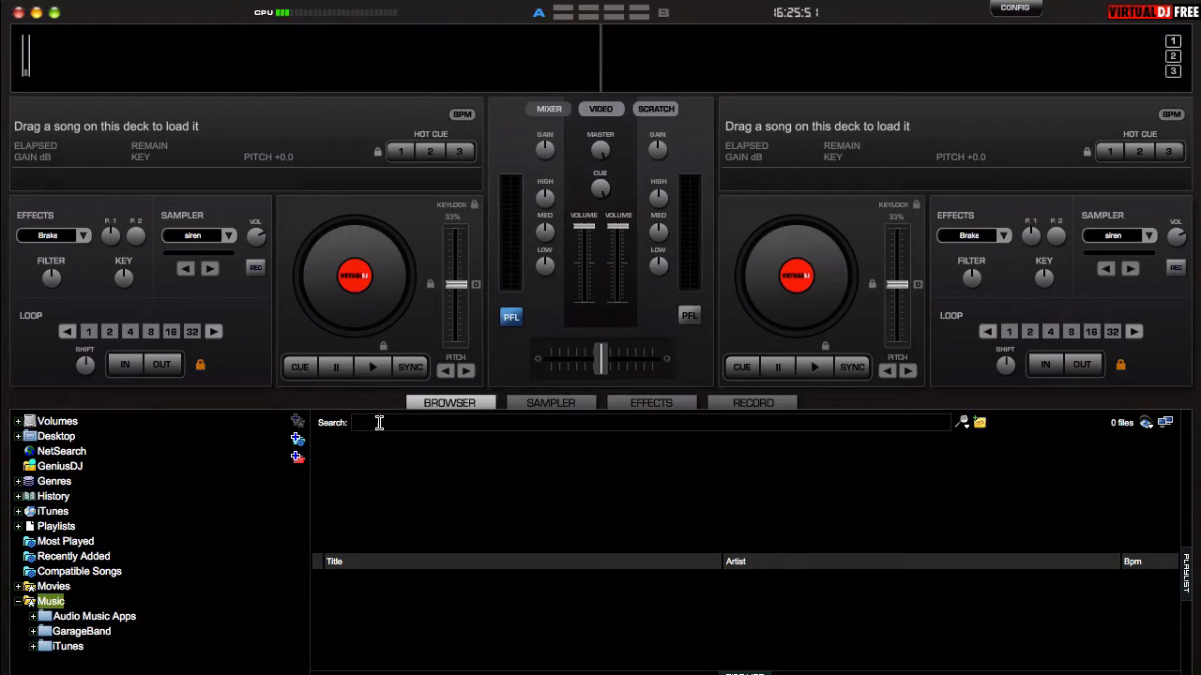
left_click(418, 423)
type("heroes")
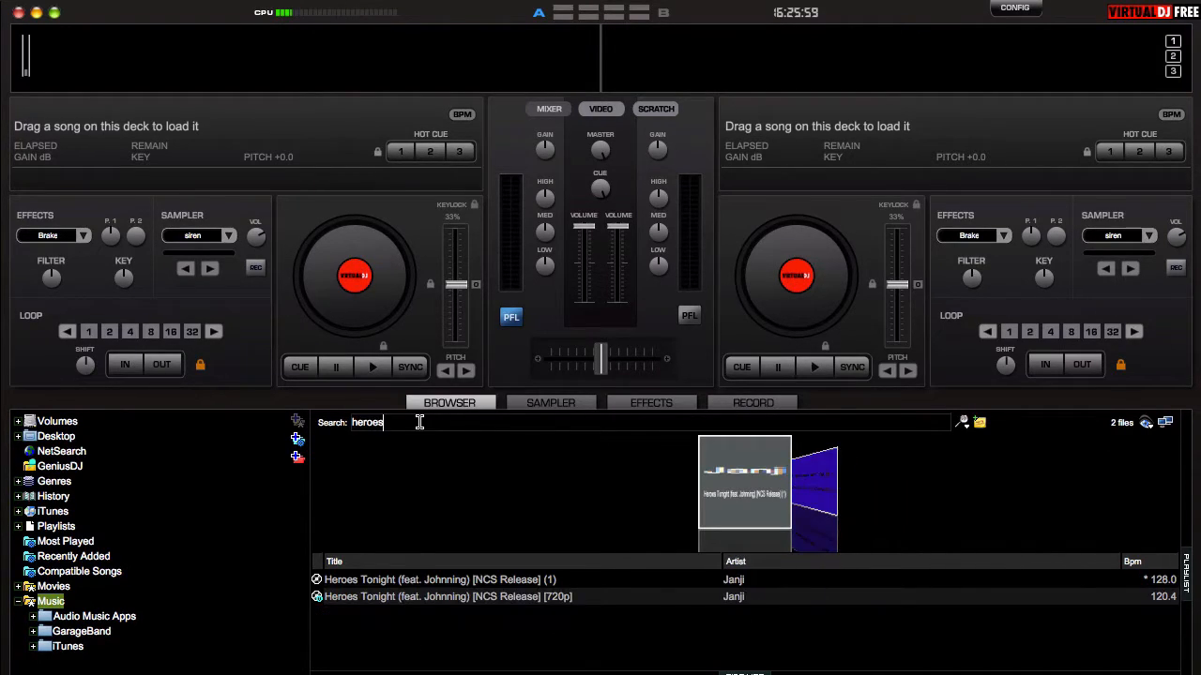
double_click(500, 580)
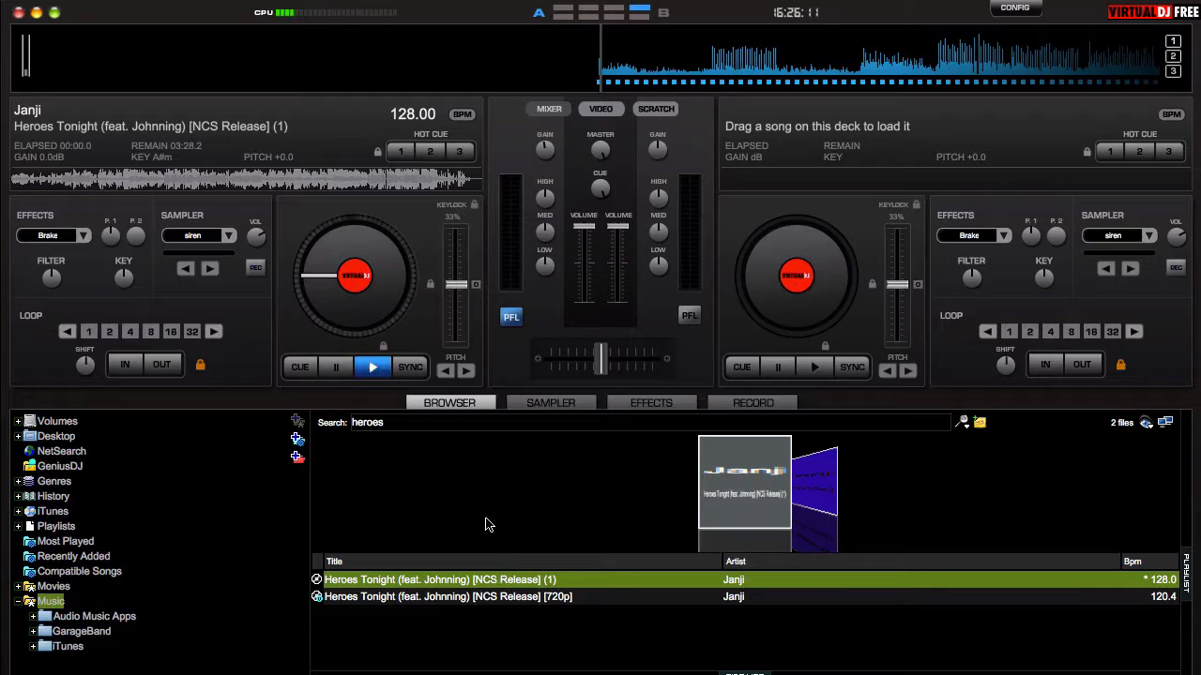
Step: Preview the loaded song at a pitch of -1.1 and rewind it to the beginning
key("space")
mouse_move(460, 292)
left_mouse_down()
mouse_move(460, 312)
mouse_move(457, 249)
mouse_move(456, 292)
left_mouse_up()
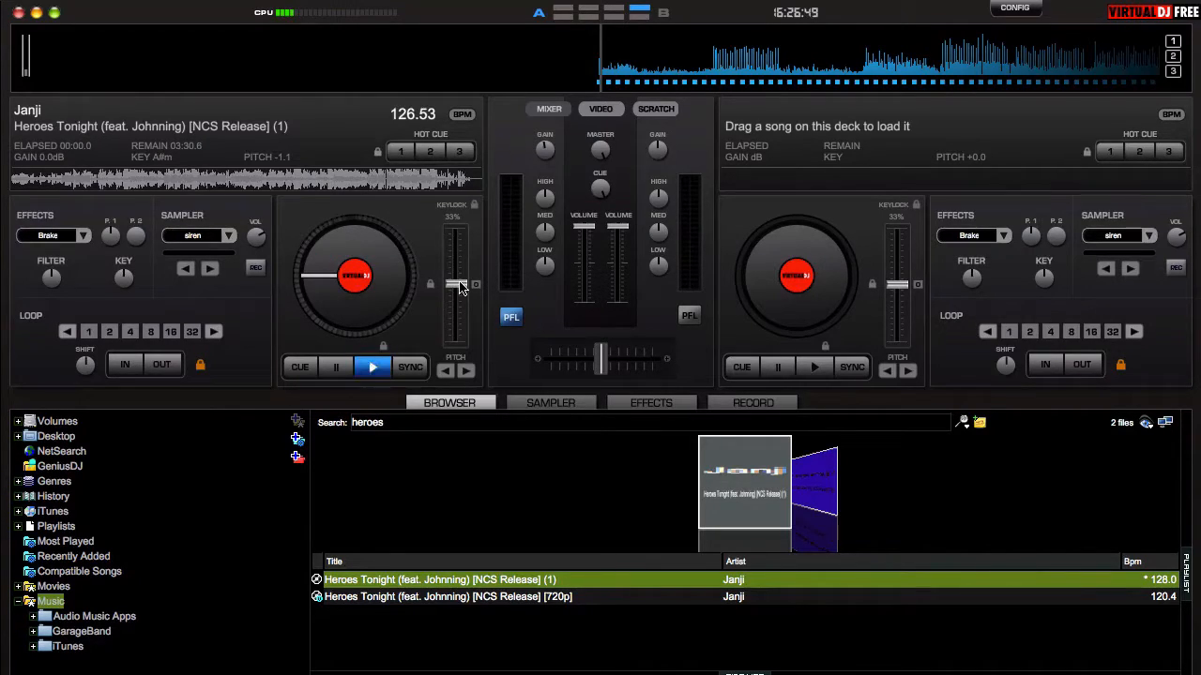
left_click(369, 371)
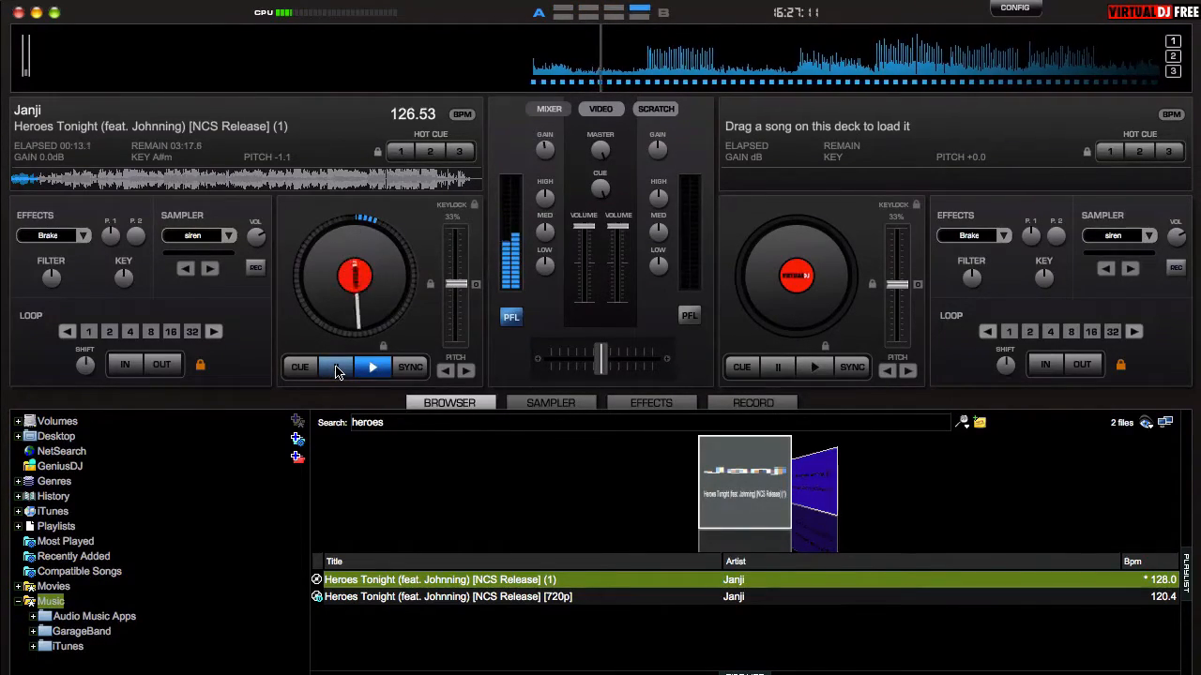
left_click(336, 369)
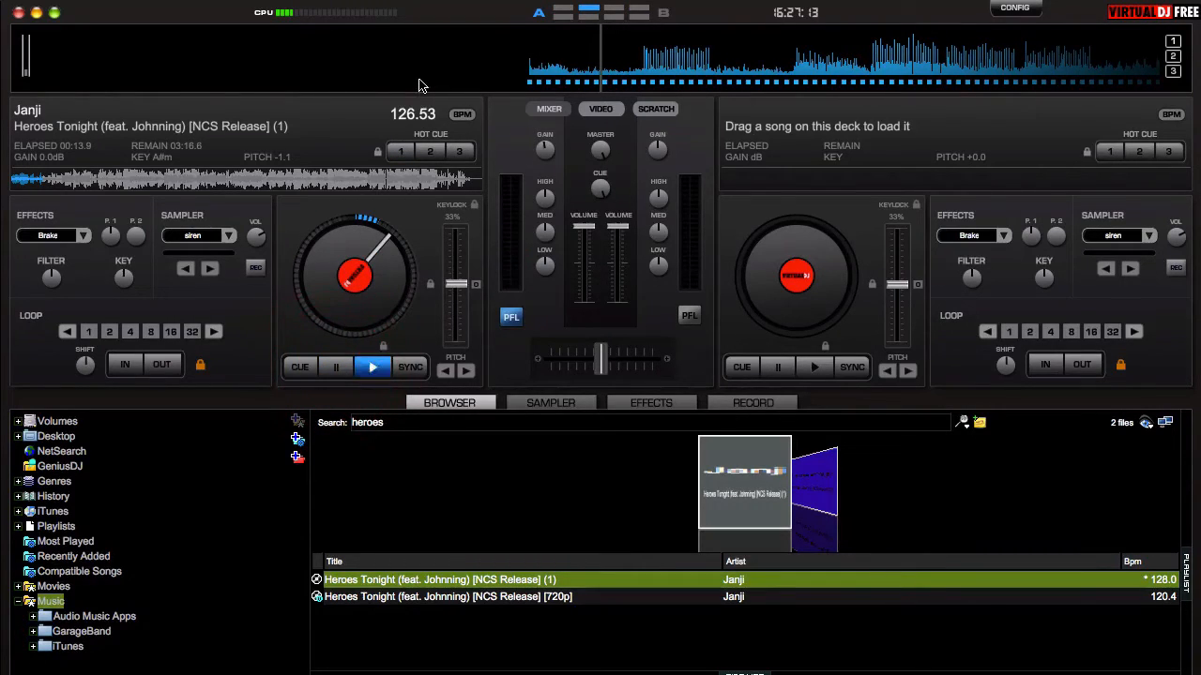
left_click(920, 55)
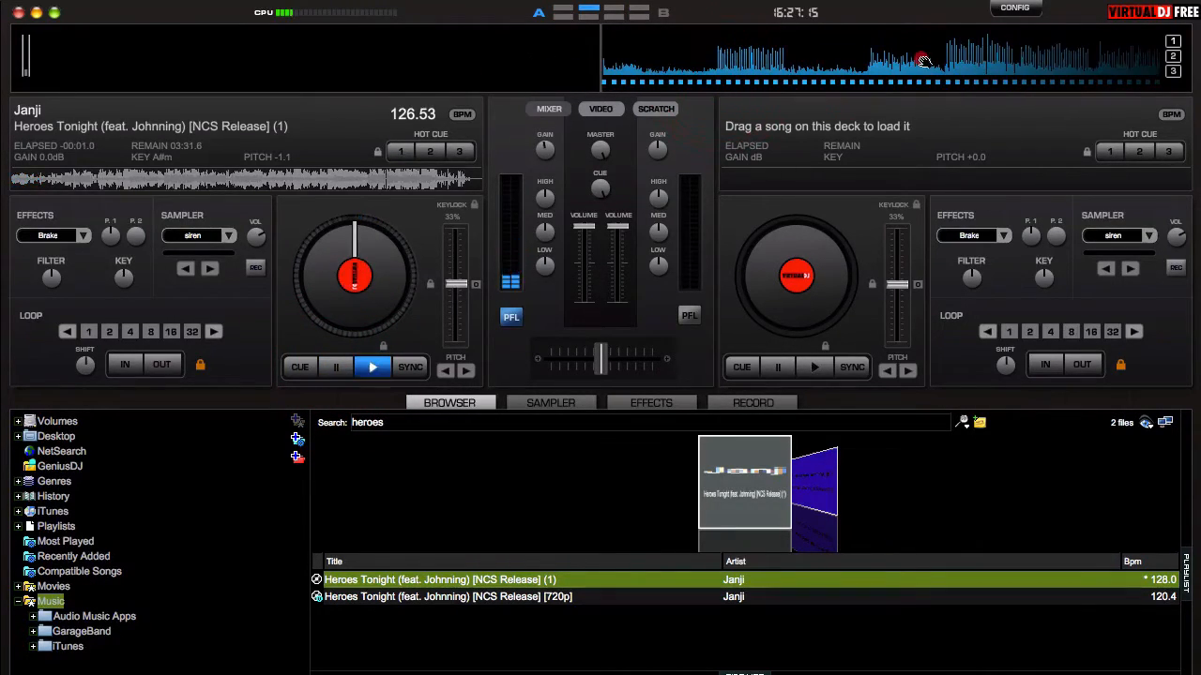
Step: Raise the song's pitch to +17.9, preview the faster playback, and rewind the song to its start
left_click(456, 317)
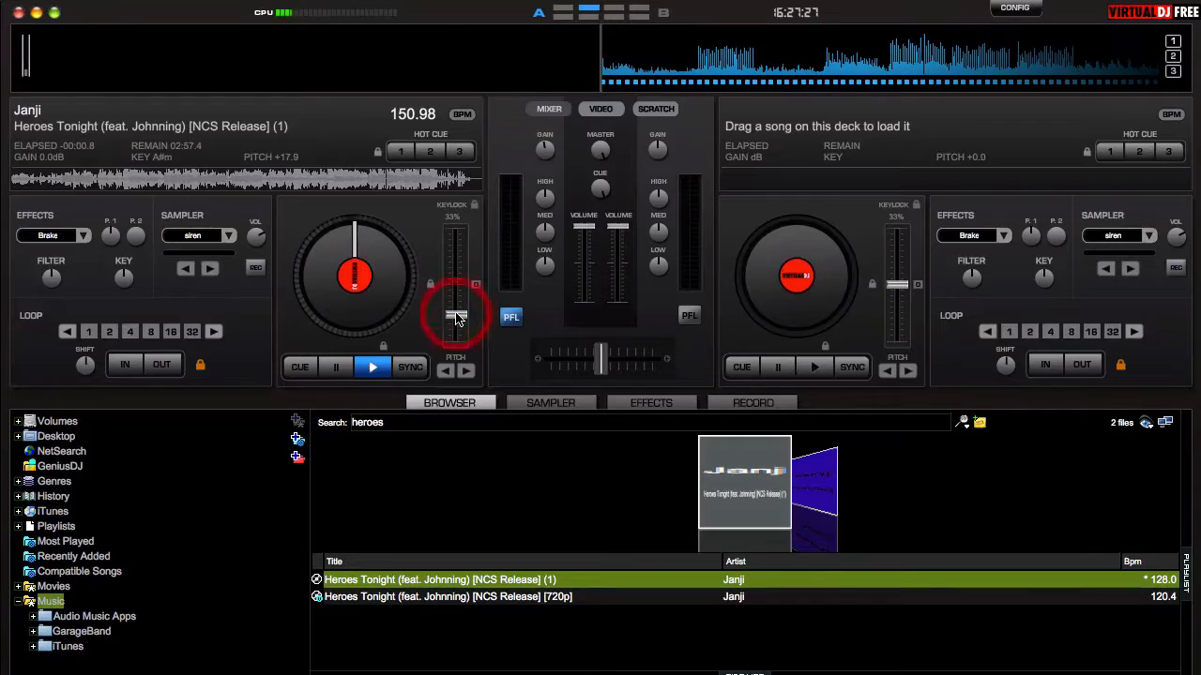
left_click(374, 369)
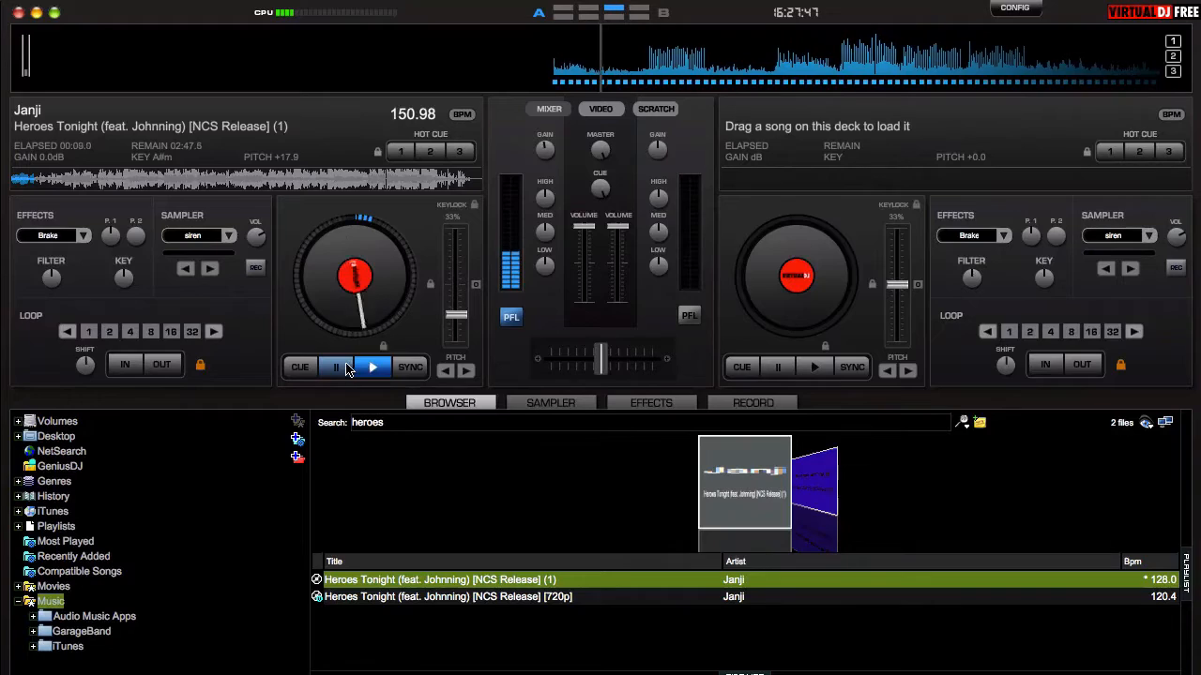
left_click(346, 368)
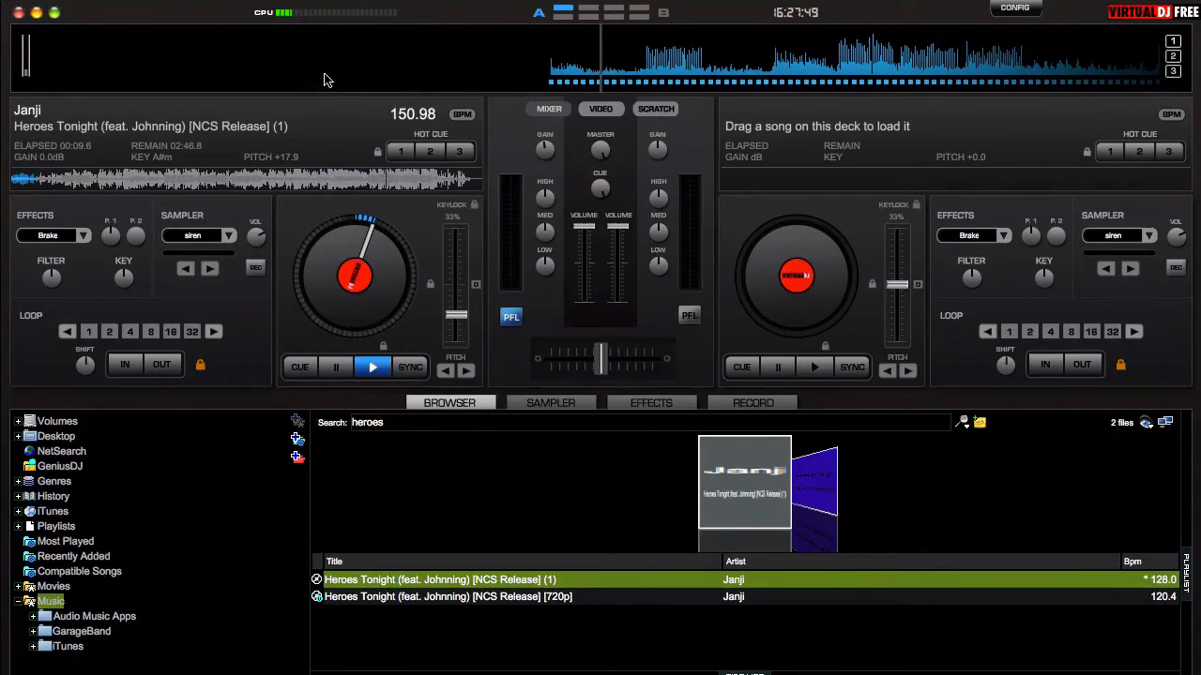
left_click_drag(572, 70, 730, 82)
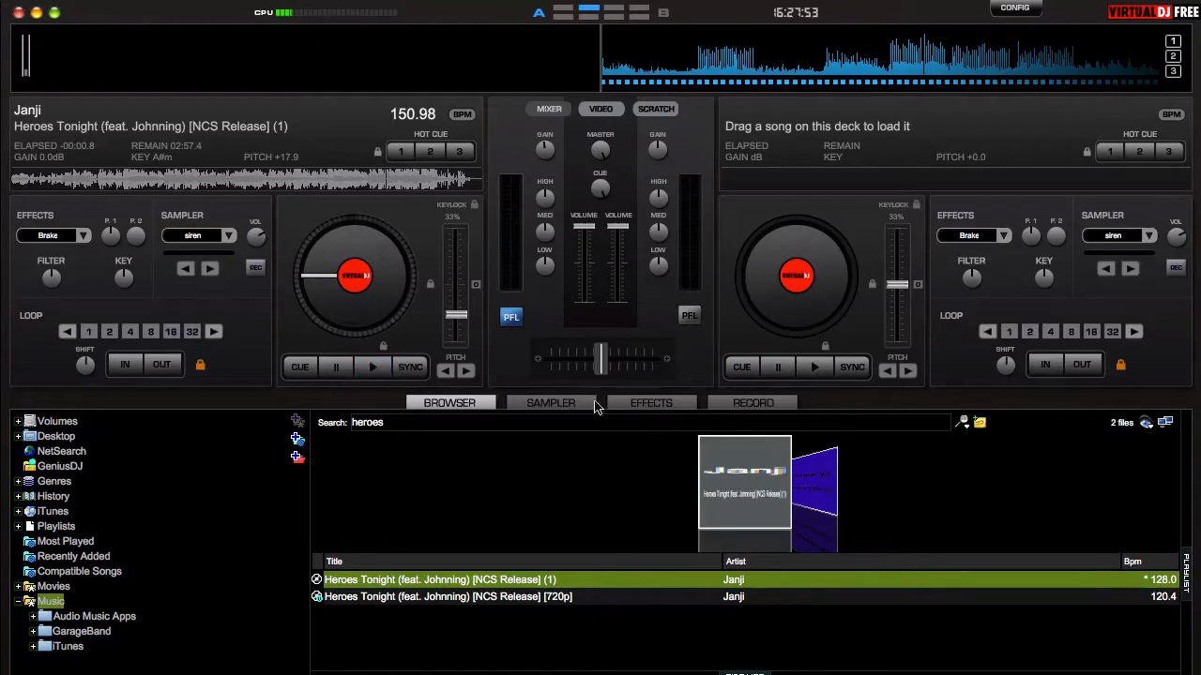
Step: Configure the audio recording to save as heroes tonight.mp3 in Documents at a bitrate of 320 Kbs
left_click(756, 405)
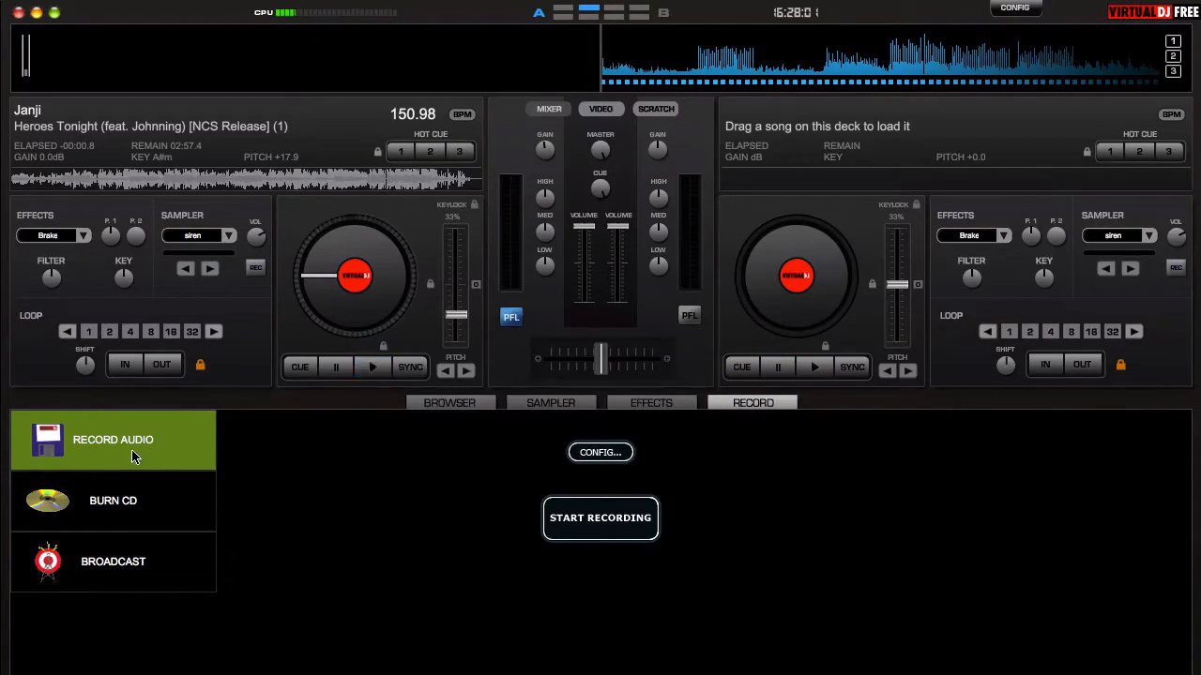
left_click(598, 454)
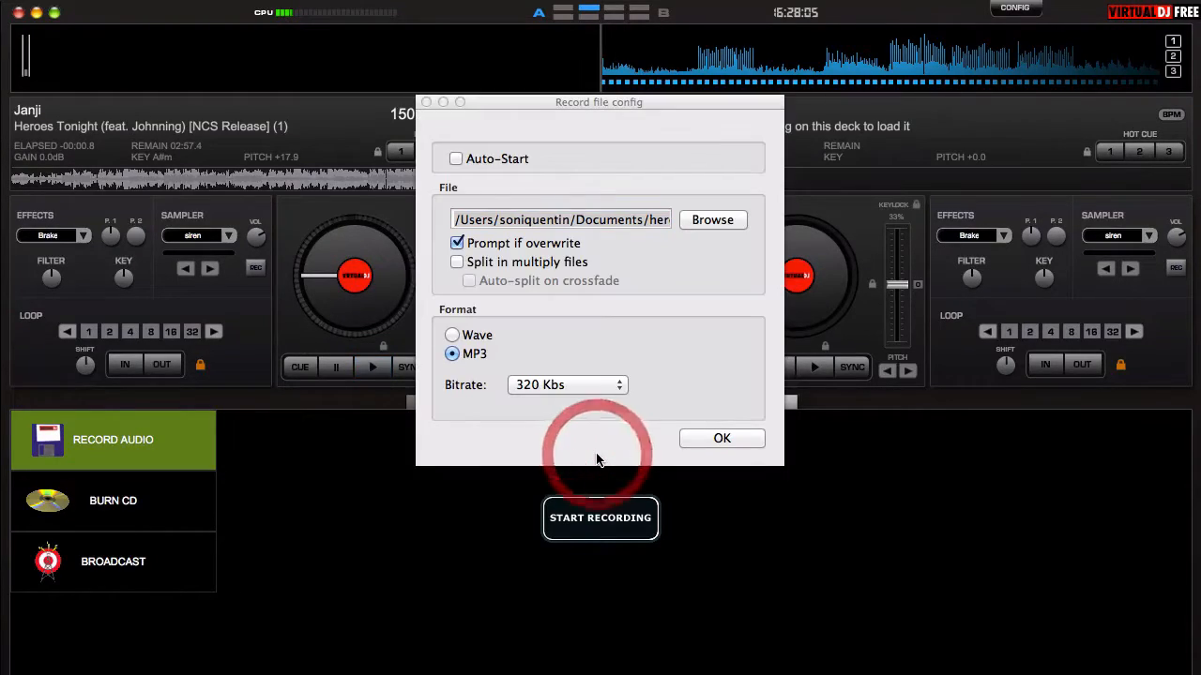
left_click(545, 387)
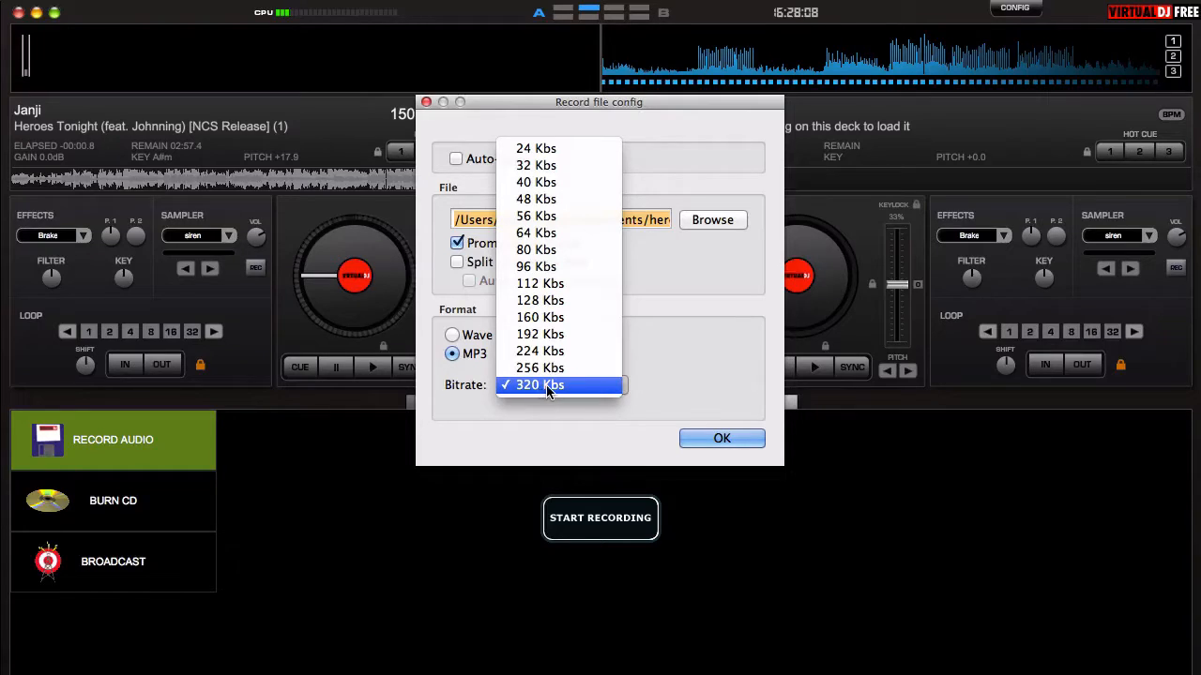
left_click(637, 371)
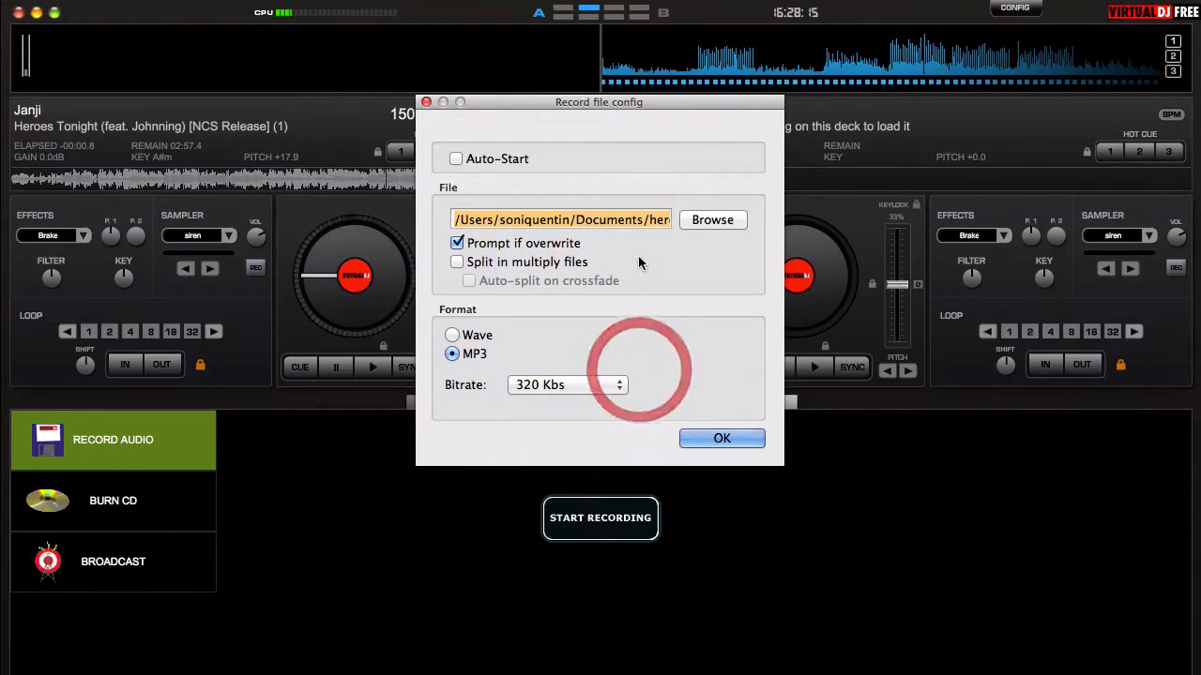
mouse_move(643, 217)
left_mouse_down()
mouse_move(716, 228)
mouse_move(638, 229)
left_mouse_up()
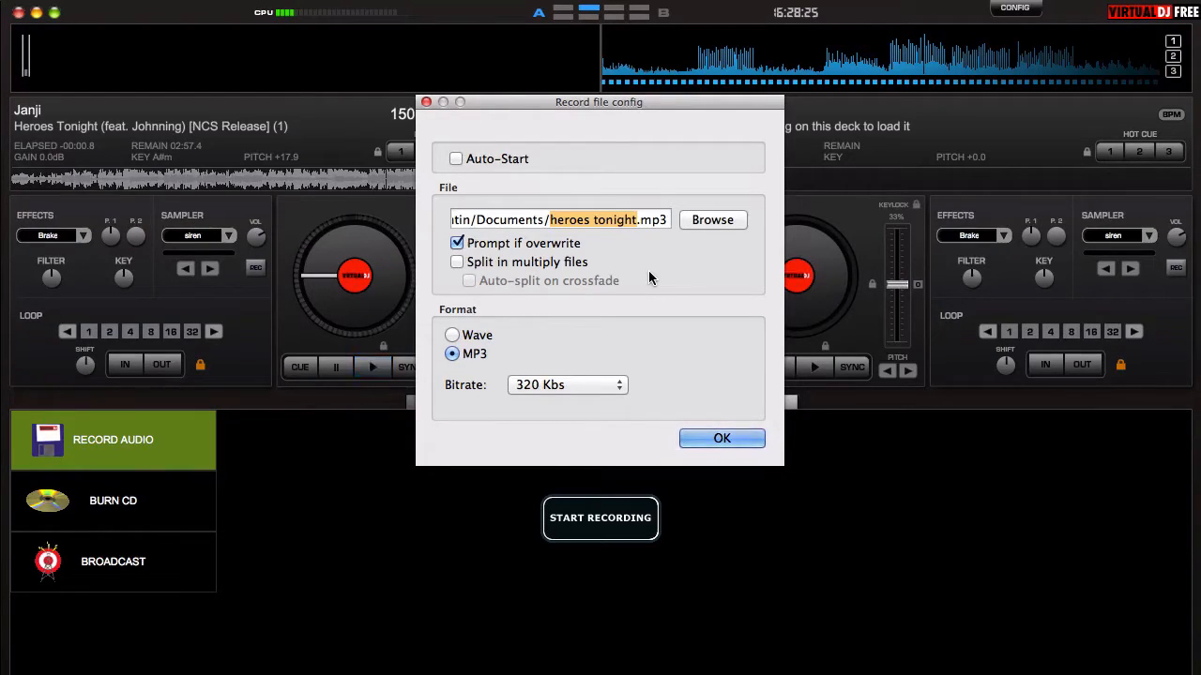
key("BackSpace")
type("heroes tonight")
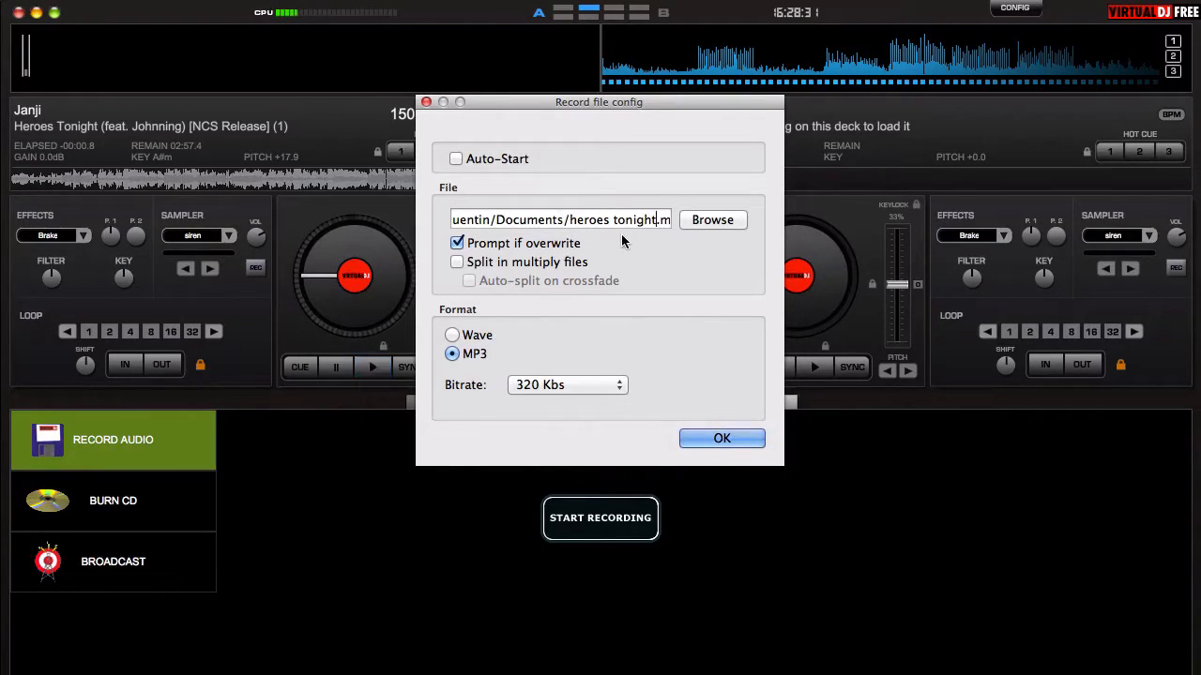
left_click_drag(632, 219, 719, 220)
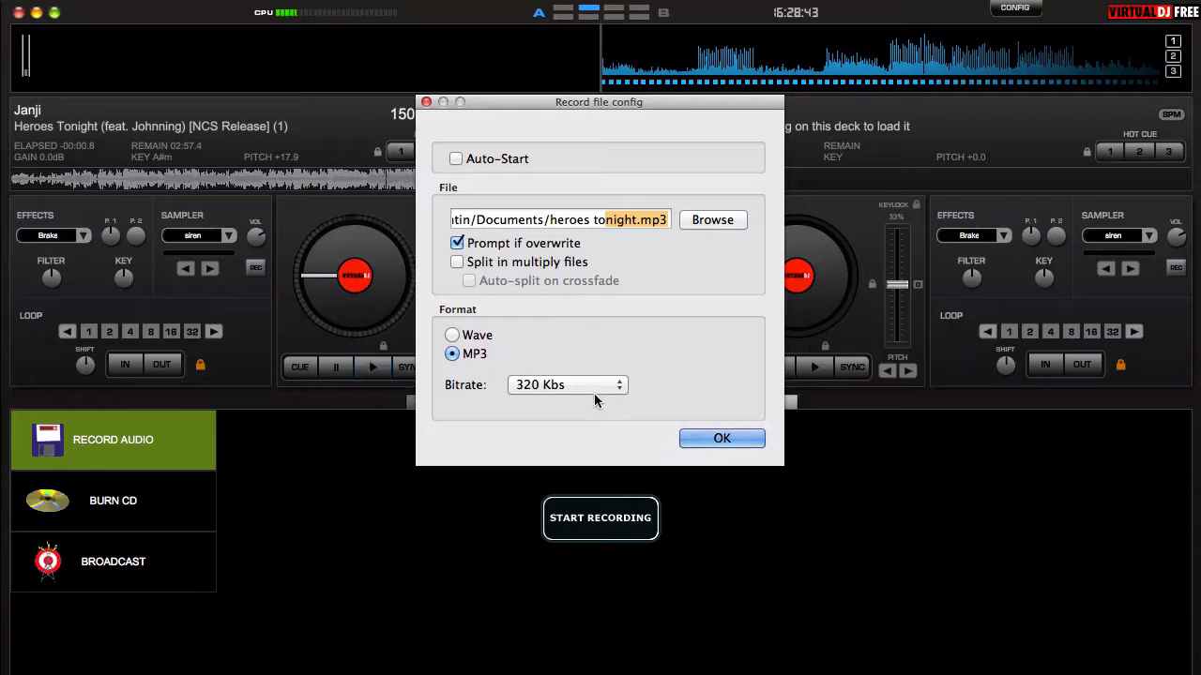
left_click(718, 440)
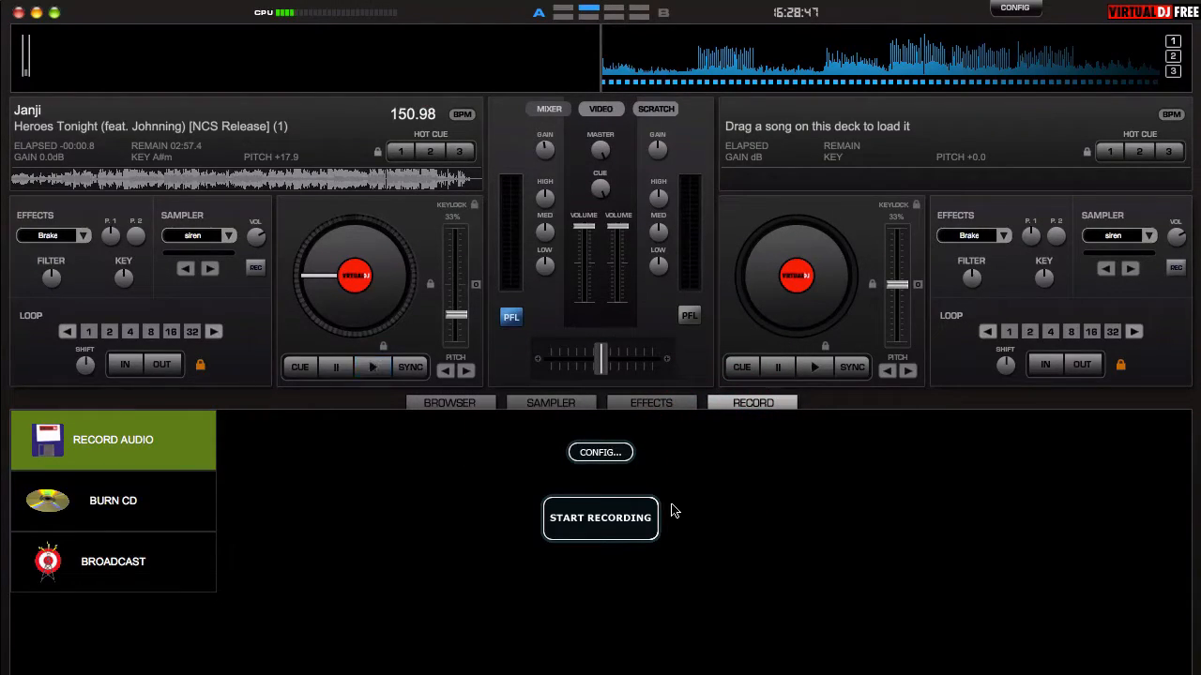
Step: Record about 16 seconds of the sped-up song, overwriting the existing file, and stop both playback and recording
left_click(574, 532)
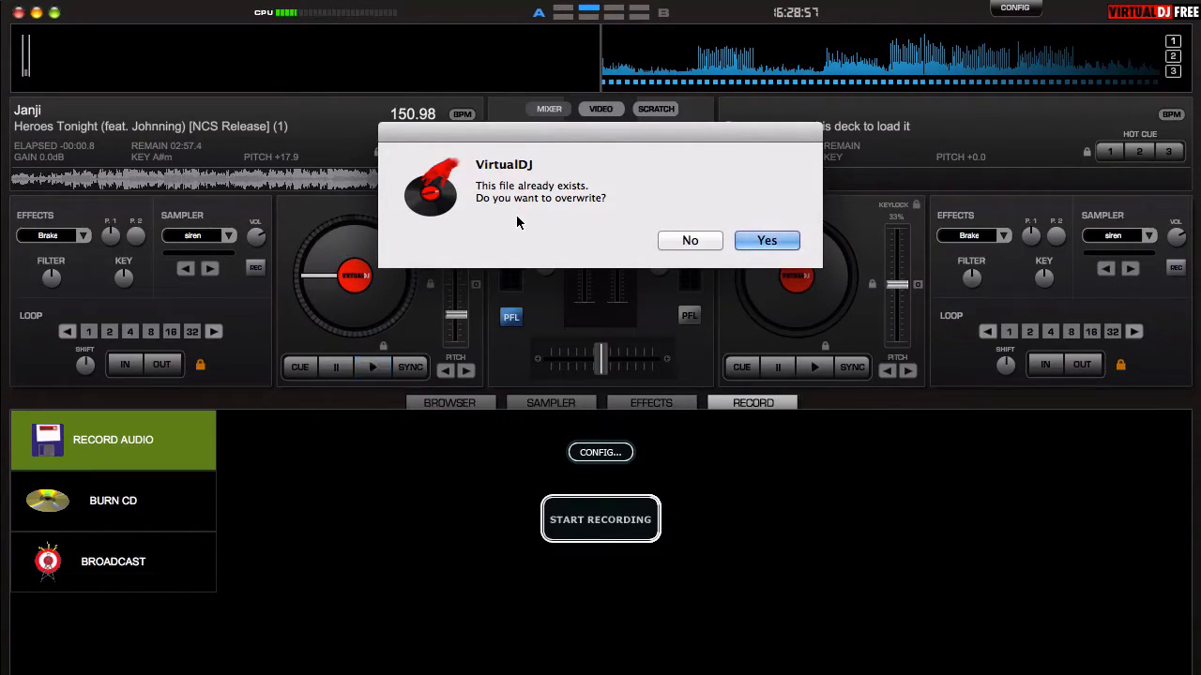
left_click(764, 241)
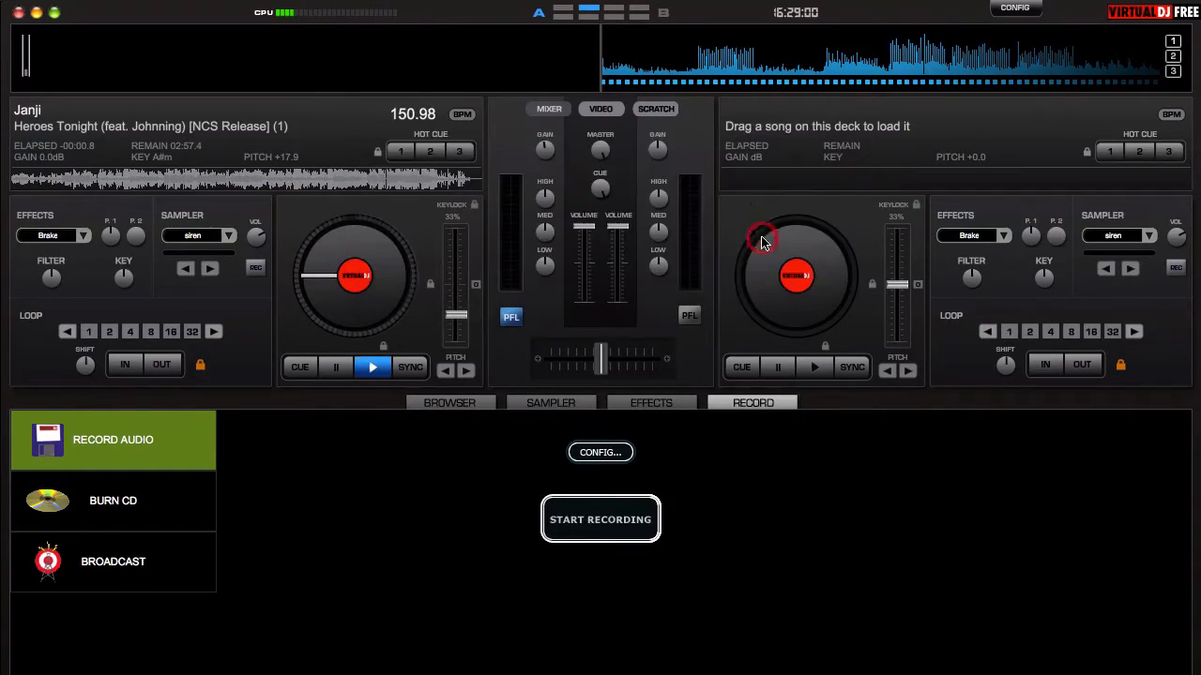
left_click(374, 367)
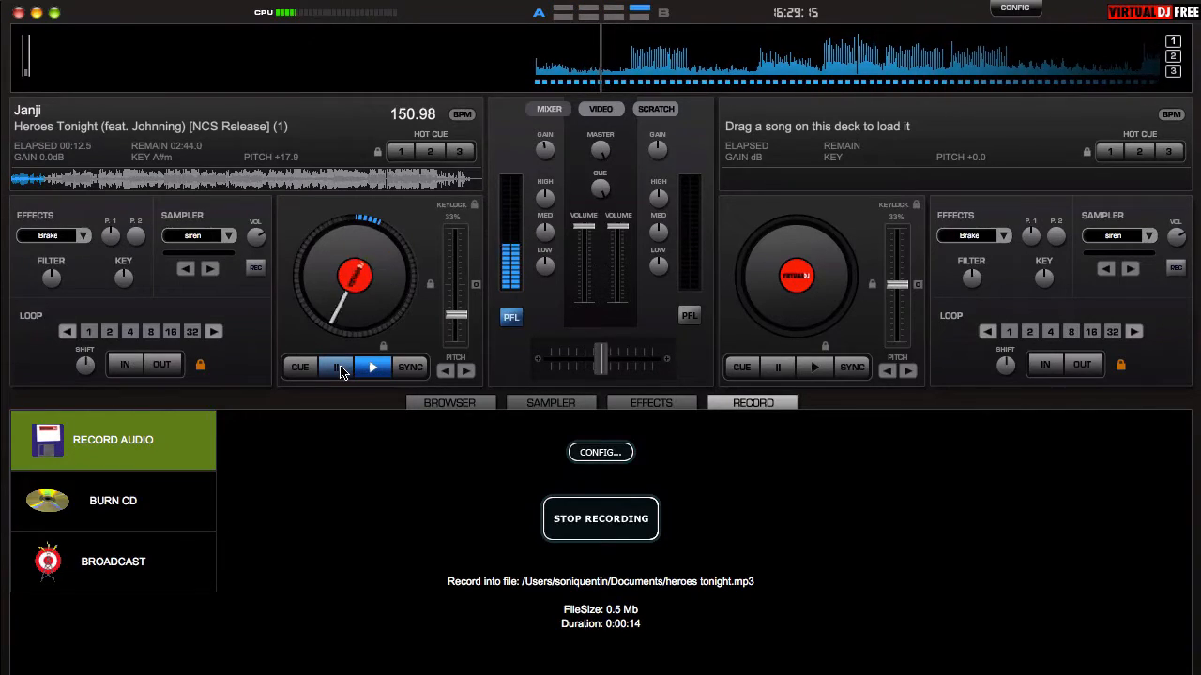
left_click(340, 367)
left_click(591, 512)
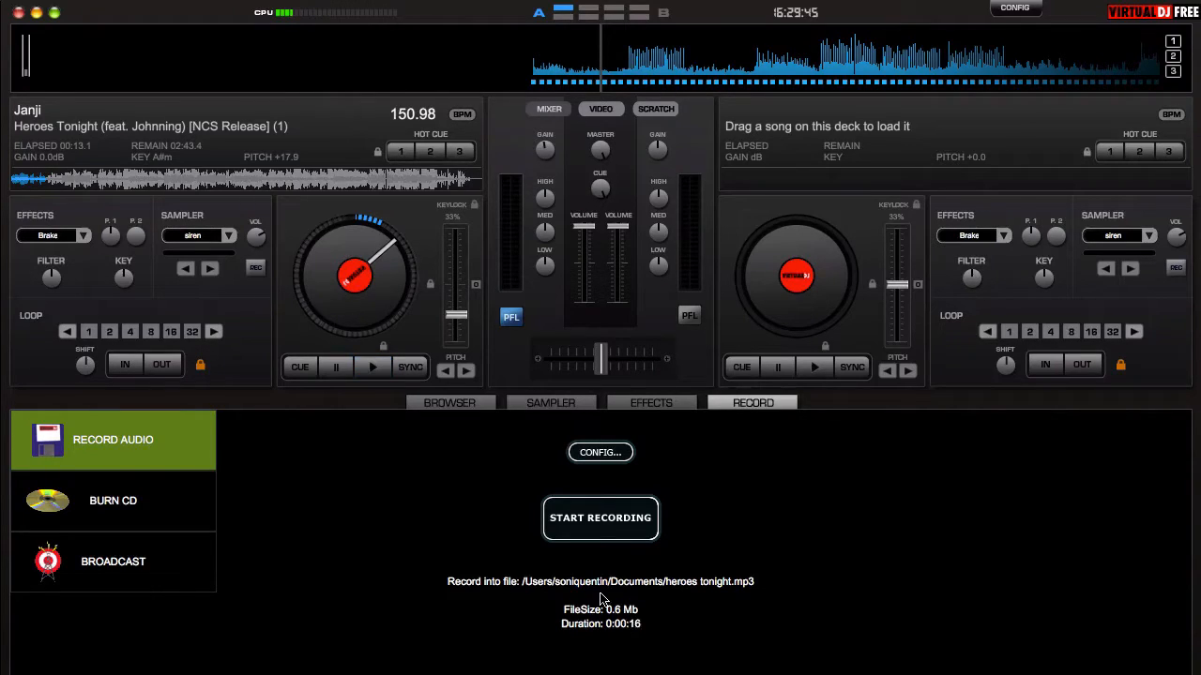
Step: Close VirtualDJ and preview the recorded heroes tonight.mp3 from the Documents folder in Finder
left_click(19, 13)
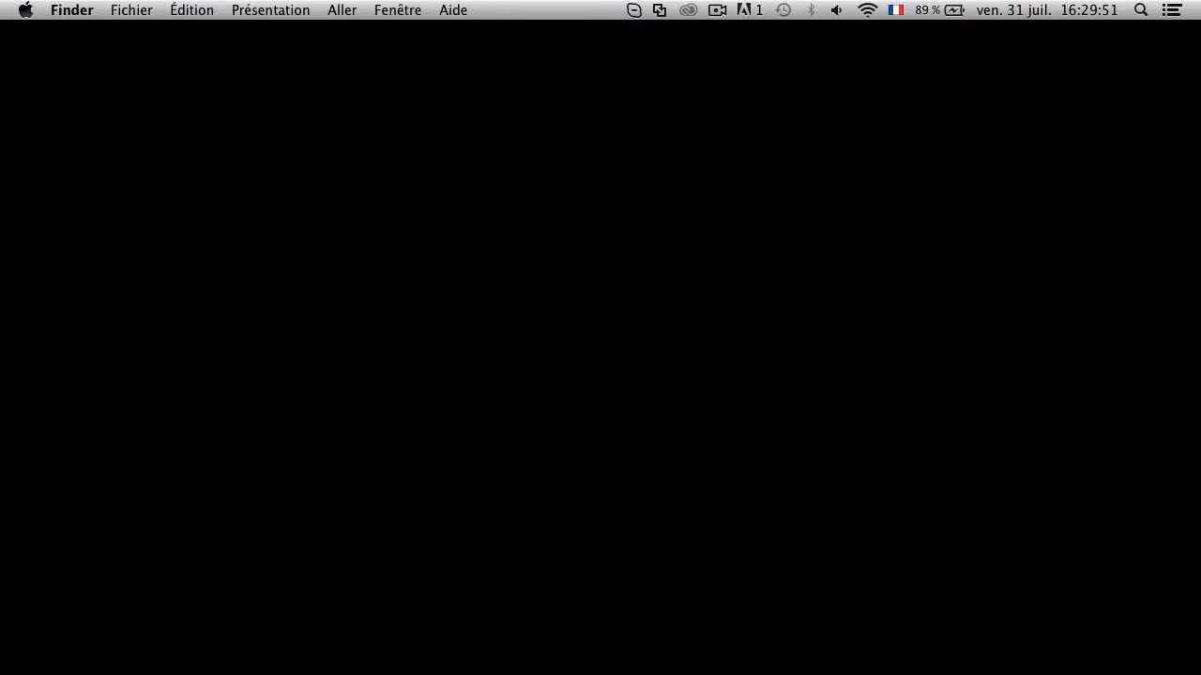
key("super+n")
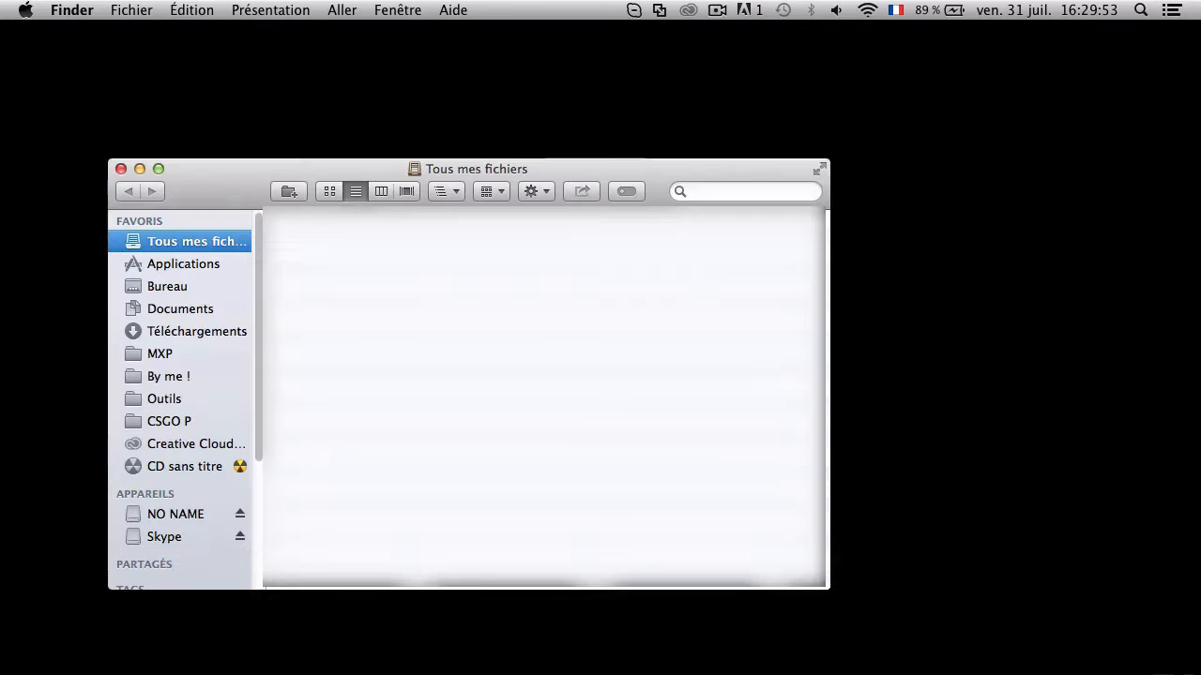
left_click(225, 305)
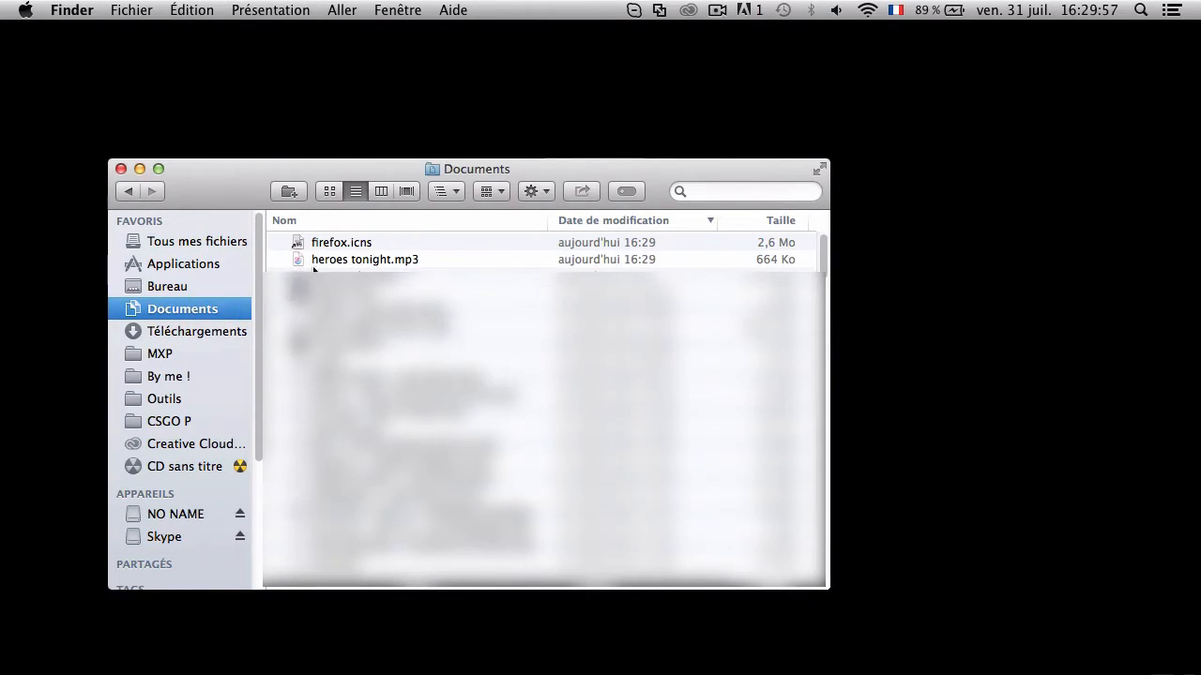
left_click(640, 258)
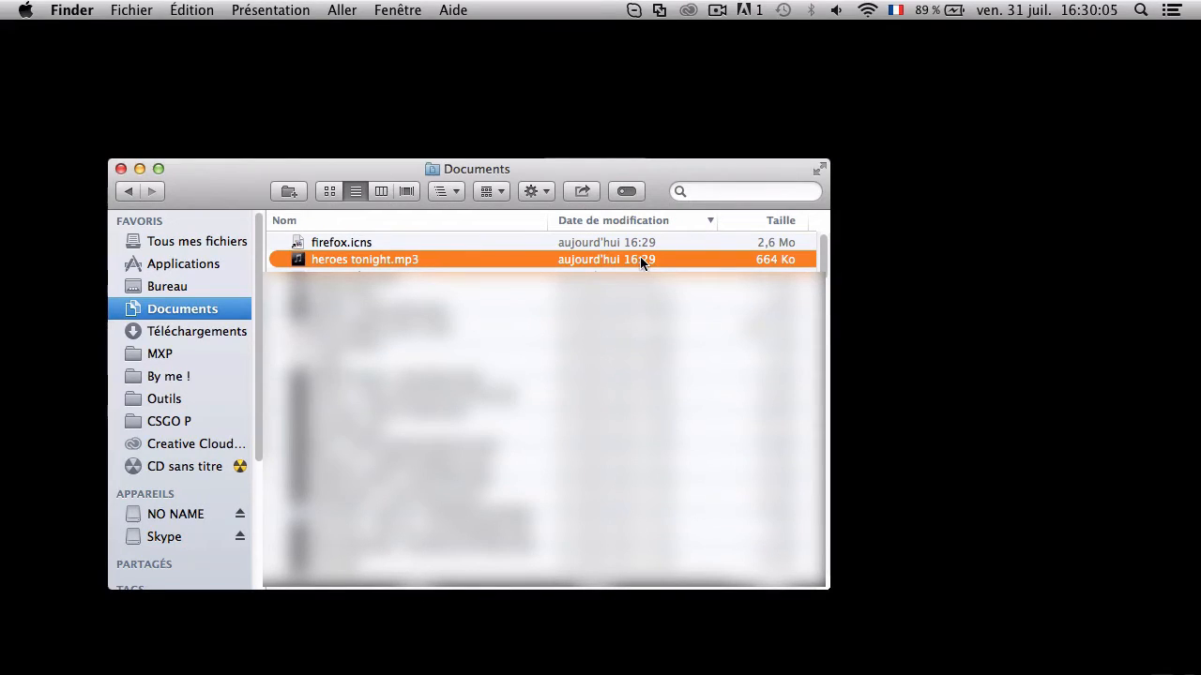
key("space")
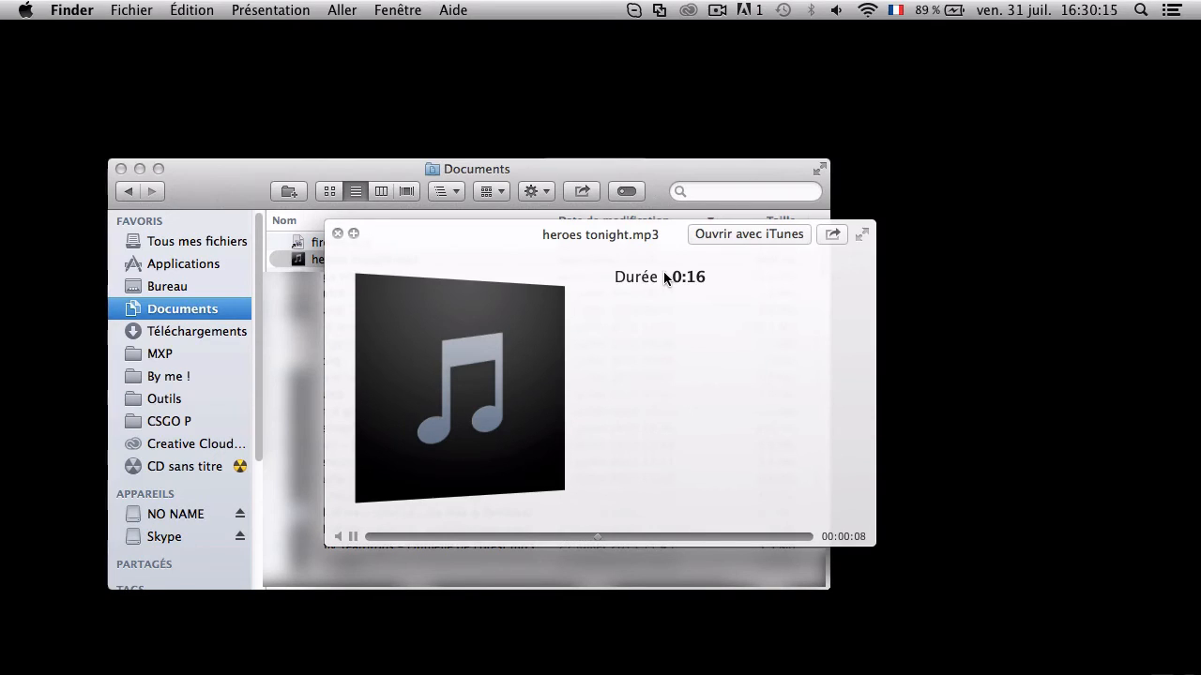
key("space")
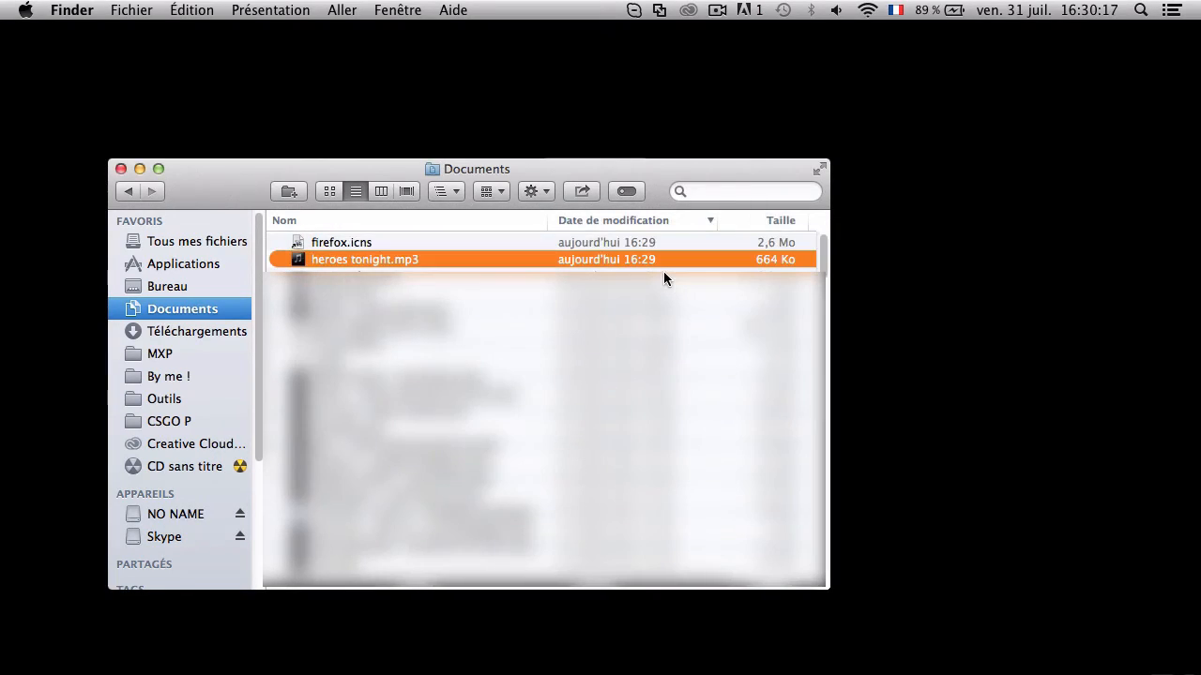